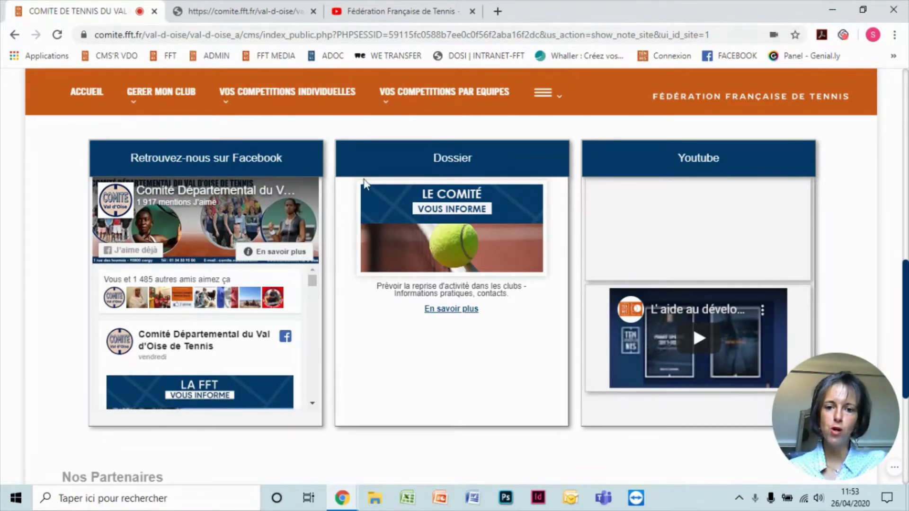
Examine the content blocks on the committee's public home page, particularly the Youtube block and its two video slots
{"action": "scroll", "coordinate": [817, 286], "scroll_direction": "up", "scroll_amount": 3}
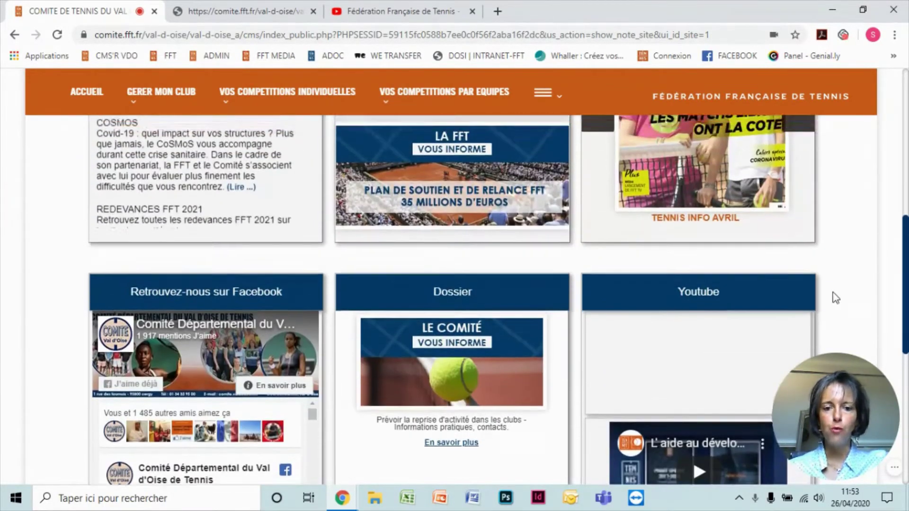
{"action": "scroll", "coordinate": [835, 298], "scroll_direction": "up", "scroll_amount": 1}
{"action": "scroll", "coordinate": [835, 300], "scroll_direction": "up", "scroll_amount": 2}
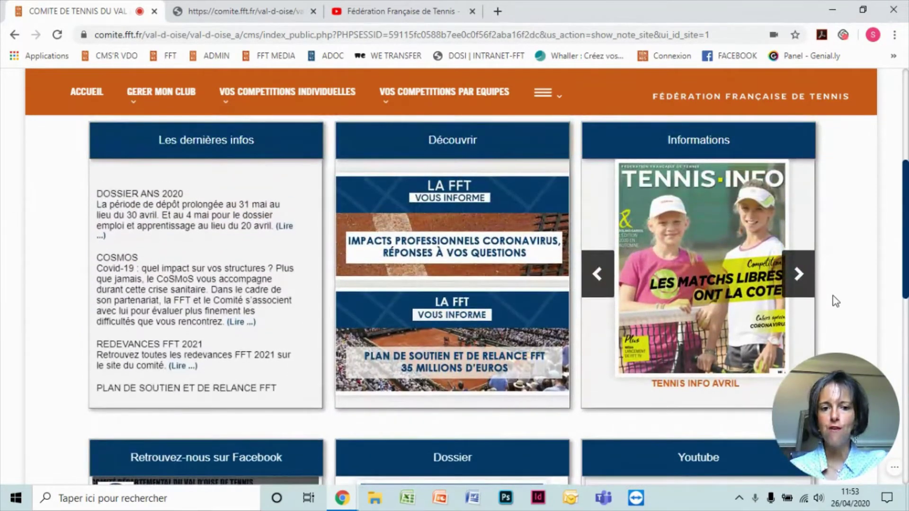
{"action": "scroll", "coordinate": [490, 337], "scroll_direction": "down", "scroll_amount": 3}
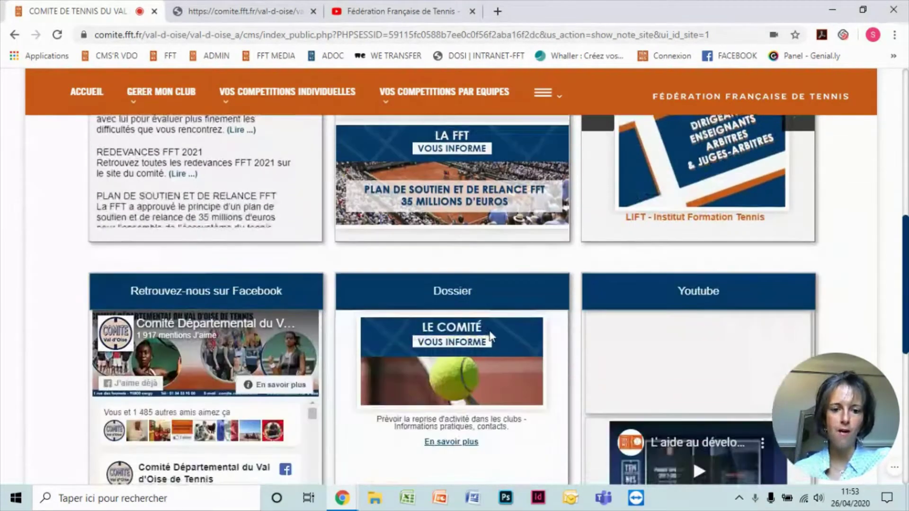
{"action": "scroll", "coordinate": [644, 356], "scroll_direction": "down", "scroll_amount": 2}
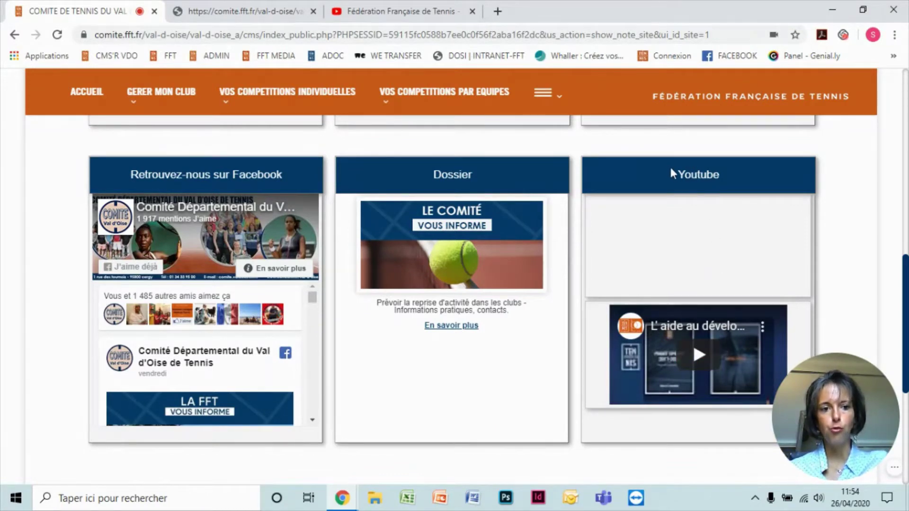
{"action": "left_click_drag", "start_coordinate": [672, 169], "coordinate": [720, 175]}
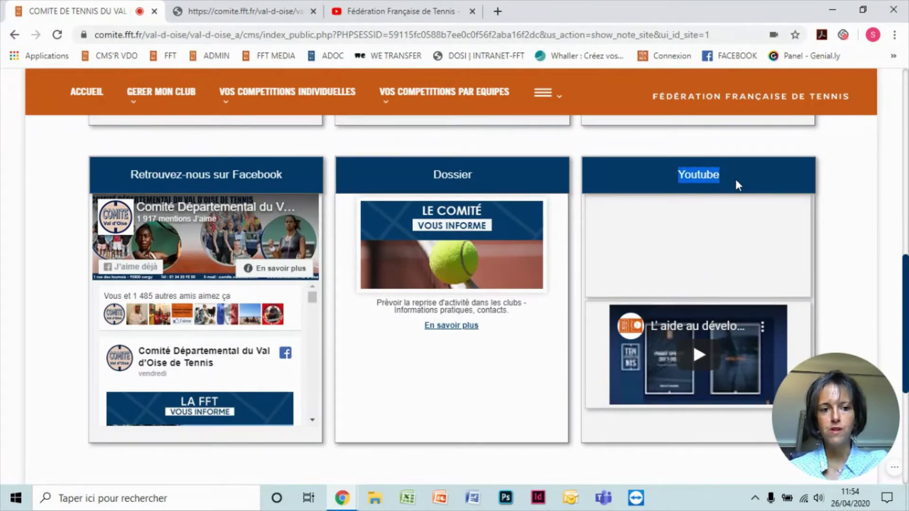
{"action": "left_click", "coordinate": [736, 181]}
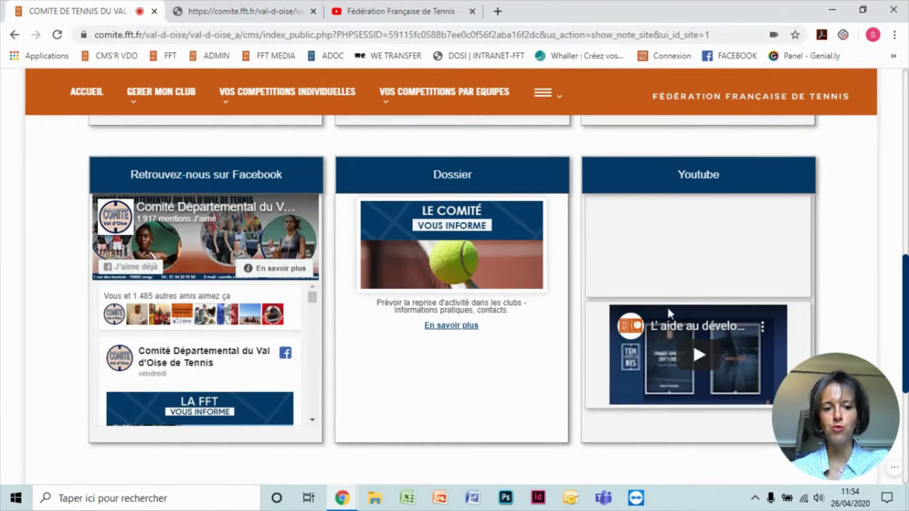
{"action": "scroll", "coordinate": [674, 329], "scroll_direction": "down", "scroll_amount": 1}
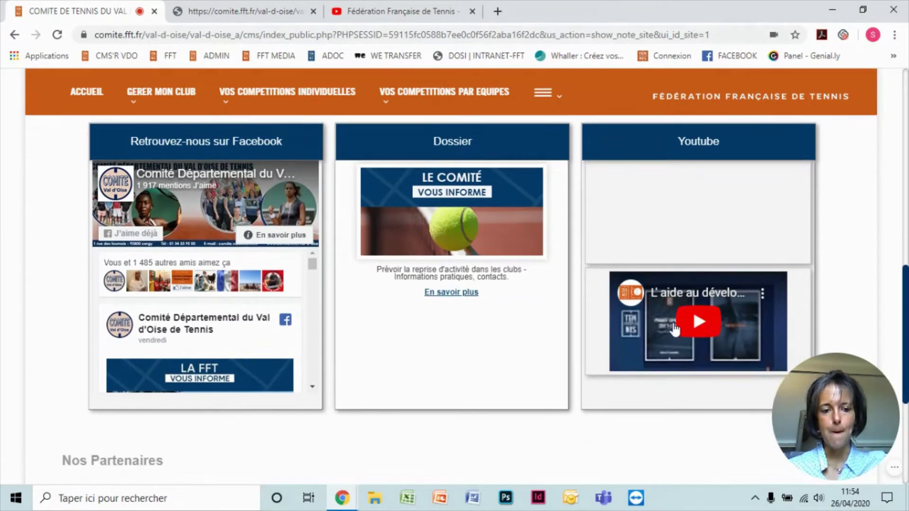
{"action": "scroll", "coordinate": [674, 329], "scroll_direction": "down", "scroll_amount": 1}
{"action": "scroll", "coordinate": [674, 327], "scroll_direction": "up", "scroll_amount": 2}
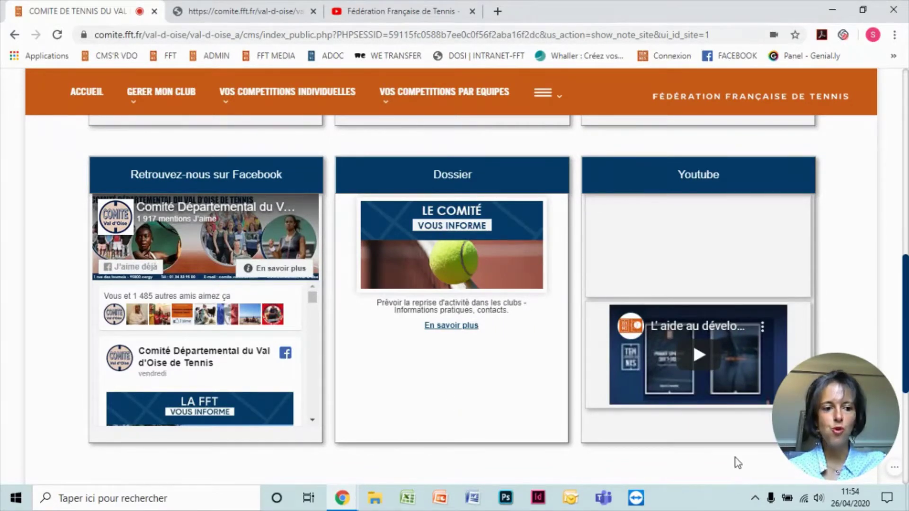
{"action": "left_click", "coordinate": [788, 374]}
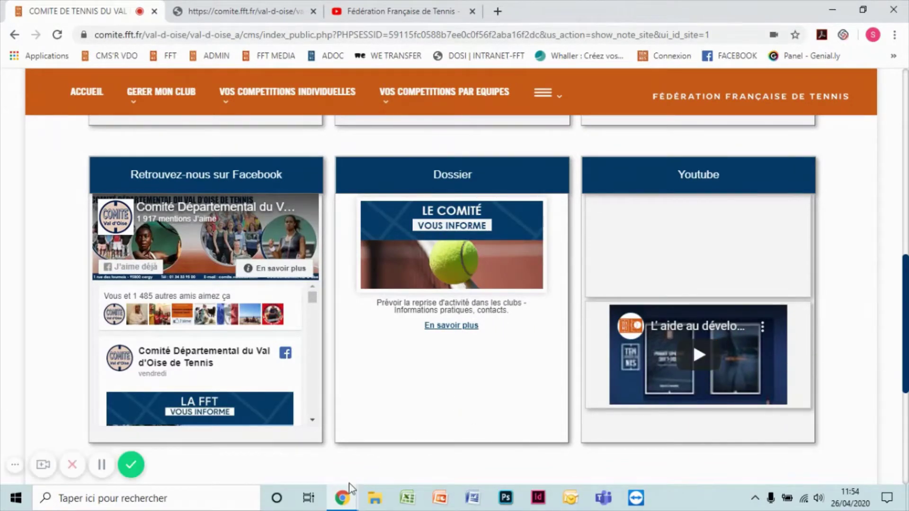
Switch to the CMS administration window and open the site banners module (Les bandeaux du site)
{"action": "left_click", "coordinate": [342, 497]}
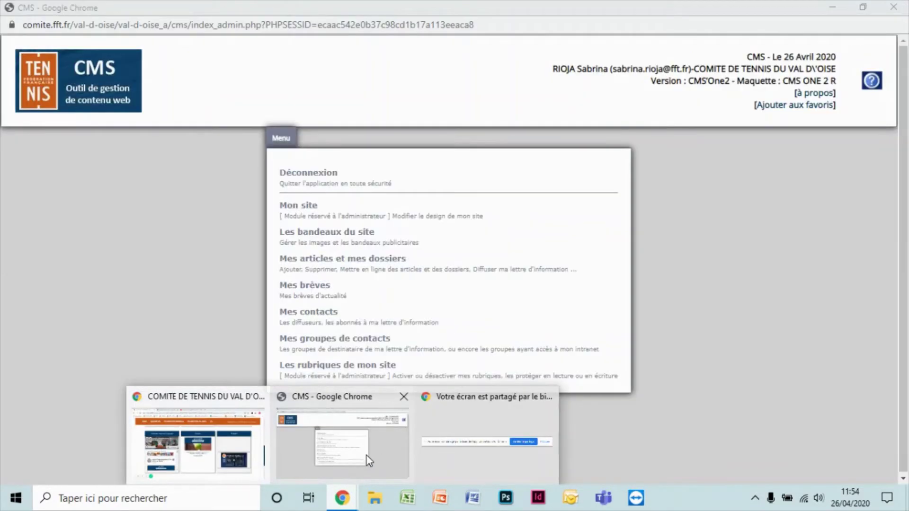
{"action": "left_click", "coordinate": [369, 461]}
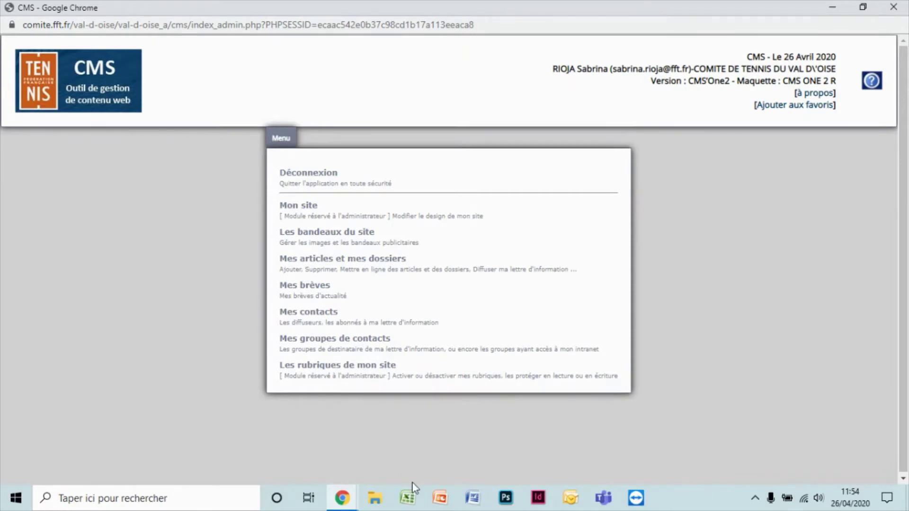
{"action": "left_click", "coordinate": [331, 243]}
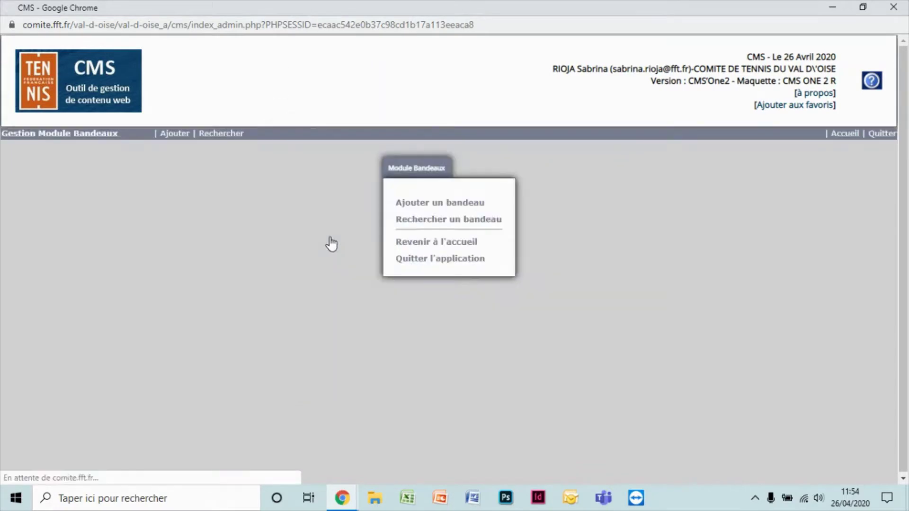
Check the empty upper video slot in the public site's Youtube block, then return to the CMS banner module
{"action": "mouse_move", "coordinate": [343, 497]}
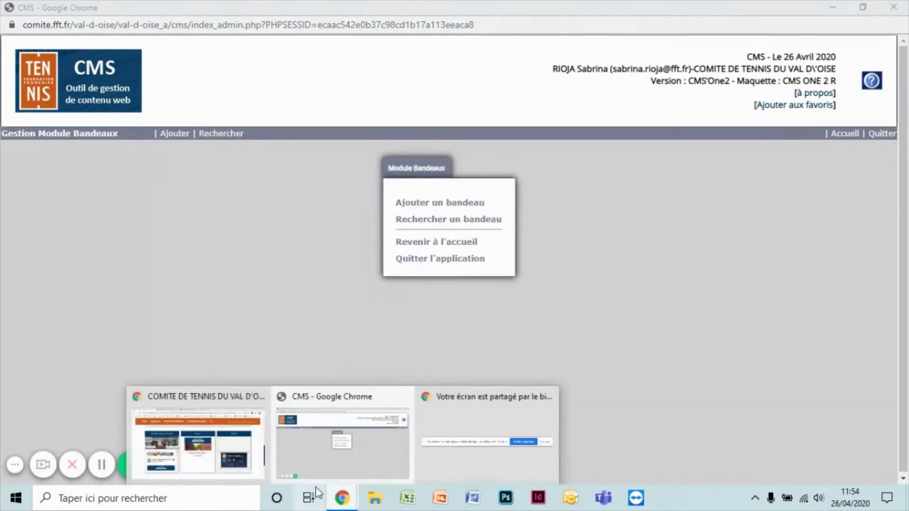
{"action": "left_click", "coordinate": [239, 465]}
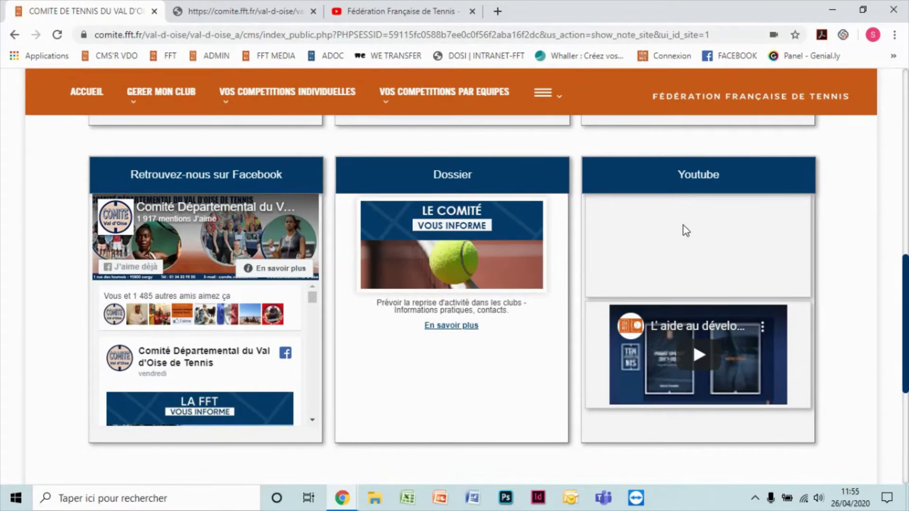
{"action": "mouse_move", "coordinate": [342, 498]}
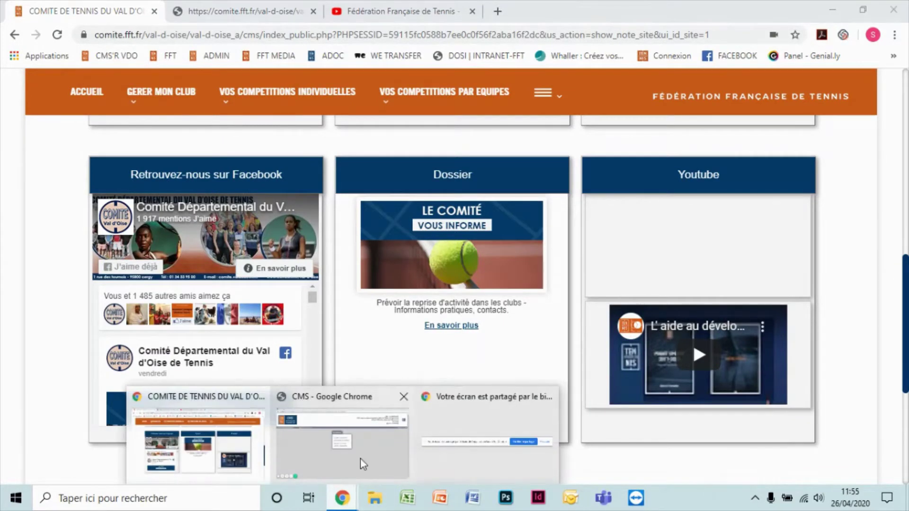
{"action": "left_click", "coordinate": [360, 458]}
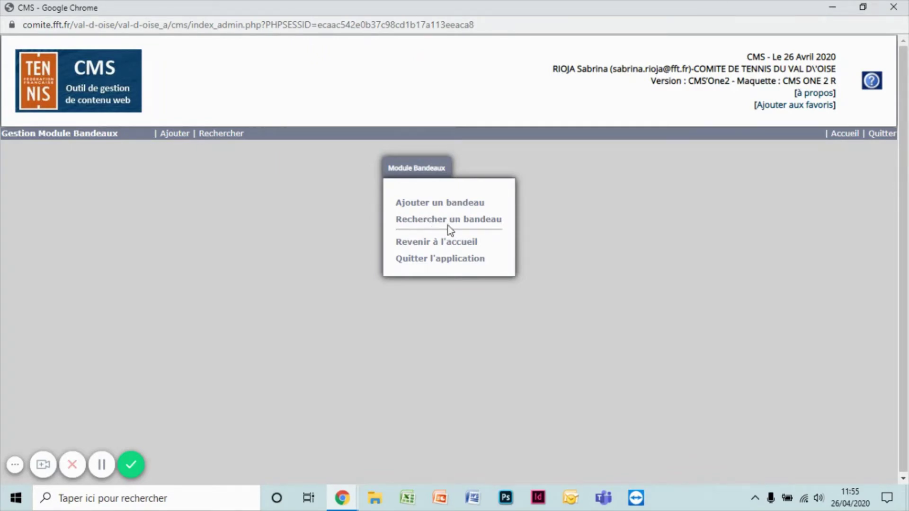
Start a new banner with the image type "largeur 267px hauteur 150px Accueil Vignette video youtube 1"
{"action": "left_click", "coordinate": [420, 204]}
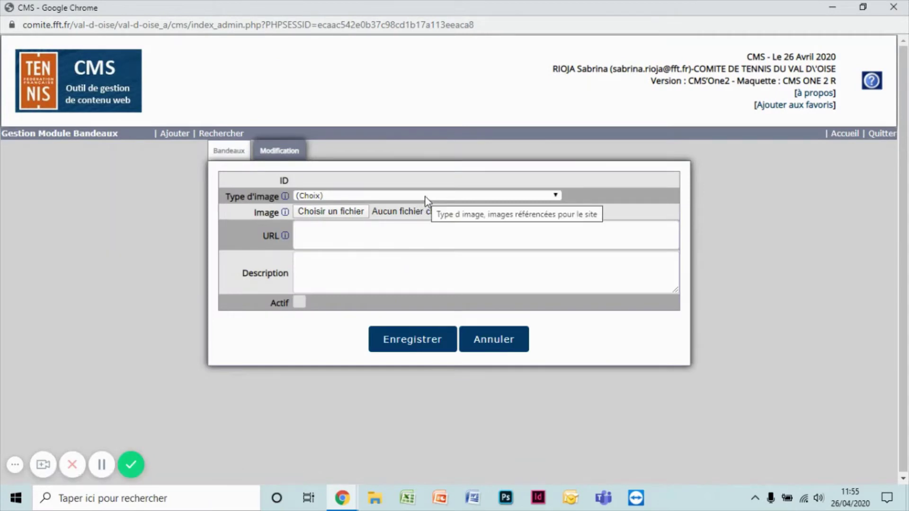
{"action": "left_click", "coordinate": [350, 197]}
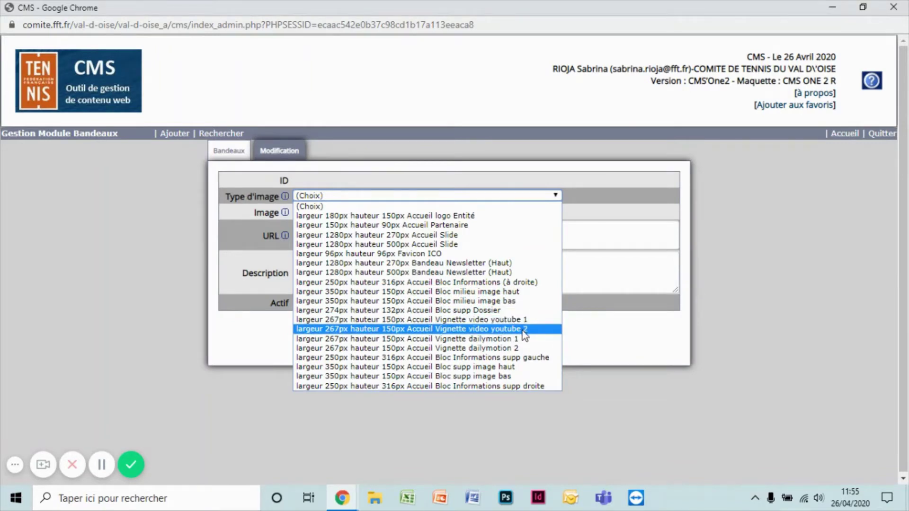
{"action": "left_click", "coordinate": [490, 320]}
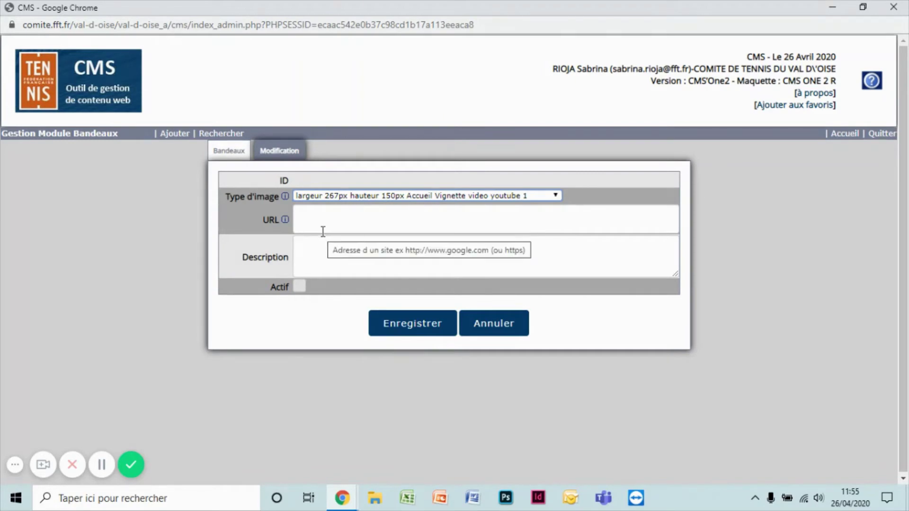
Switch to the Fédération Française de Tennis YouTube channel already open in the public site's browser window
{"action": "left_click", "coordinate": [341, 497]}
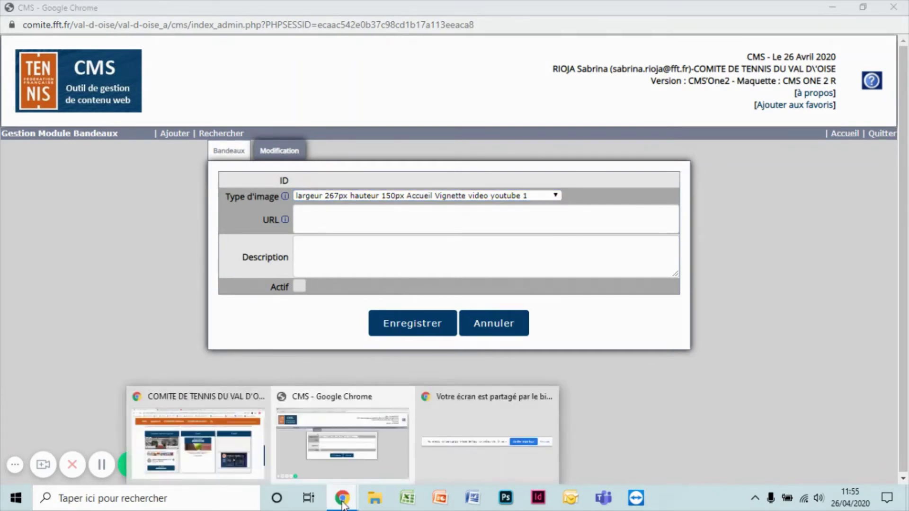
{"action": "left_click", "coordinate": [229, 461]}
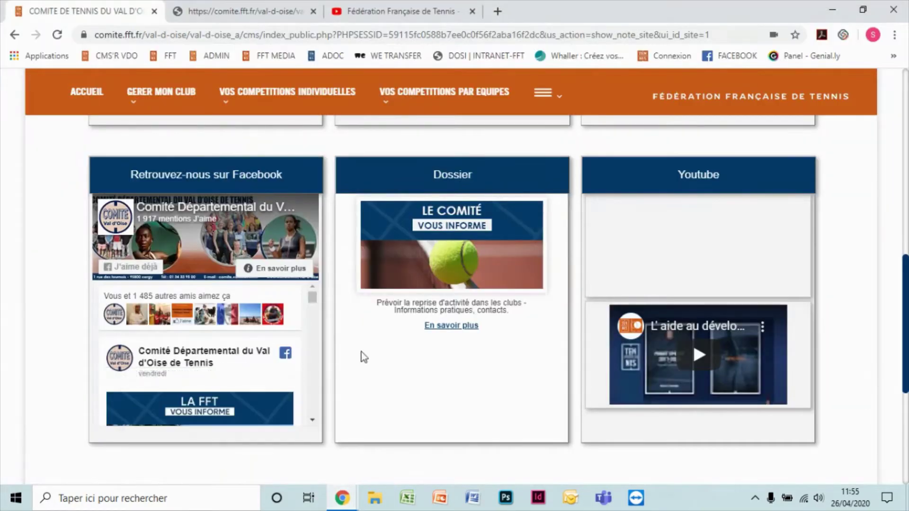
{"action": "left_click", "coordinate": [388, 15]}
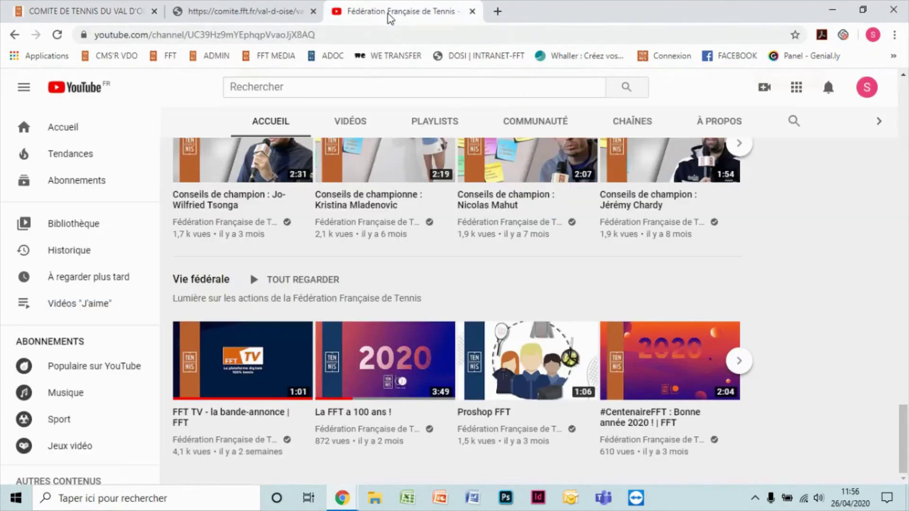
Look through the video sections on the Fédération Française de Tennis channel home page, from Home Tennis down to Vie fédérale
{"action": "scroll", "coordinate": [838, 387], "scroll_direction": "up", "scroll_amount": 12}
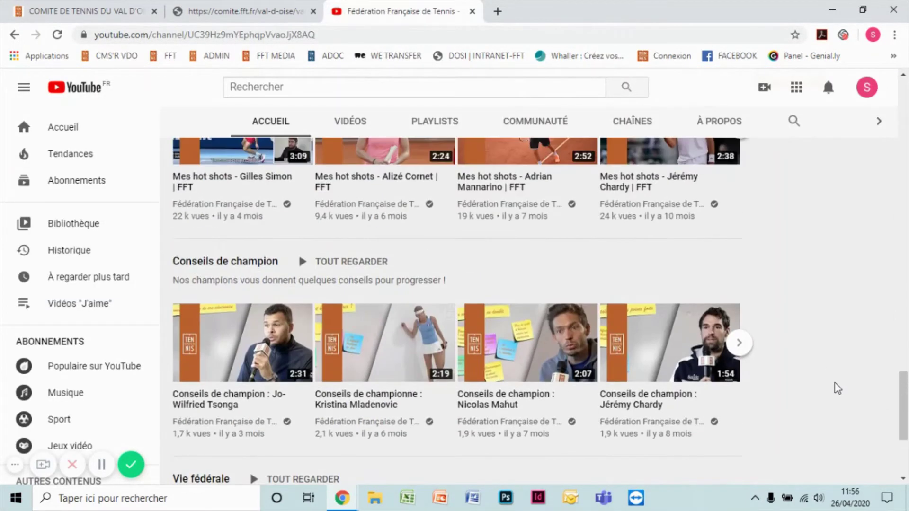
{"action": "scroll", "coordinate": [826, 380], "scroll_direction": "up", "scroll_amount": 15}
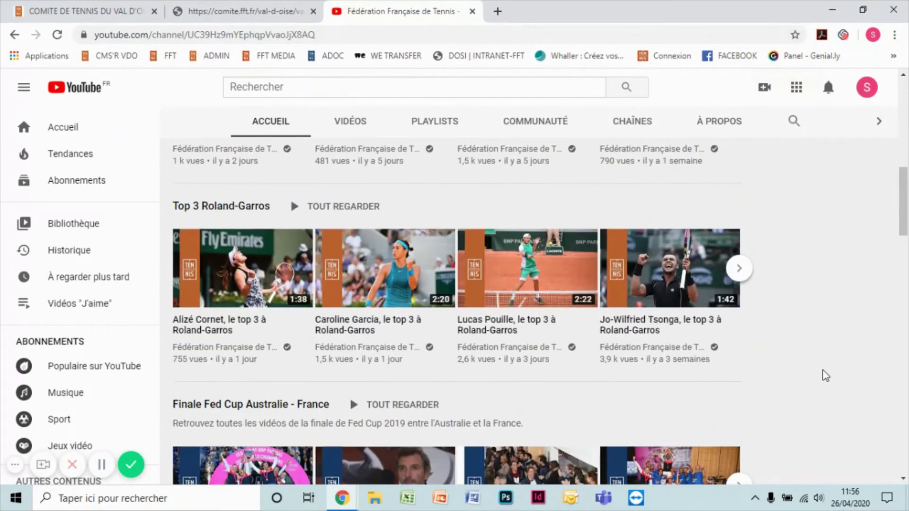
{"action": "scroll", "coordinate": [826, 376], "scroll_direction": "up", "scroll_amount": 7}
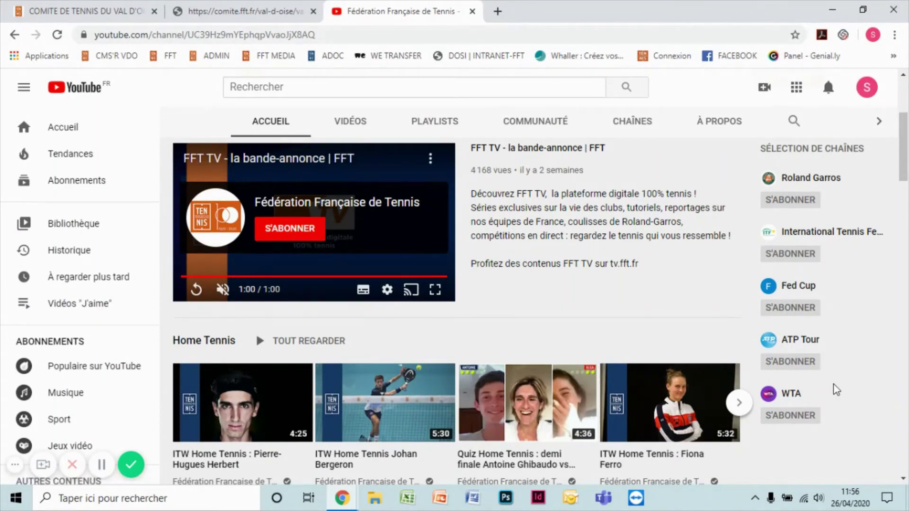
{"action": "scroll", "coordinate": [805, 355], "scroll_direction": "down", "scroll_amount": 2}
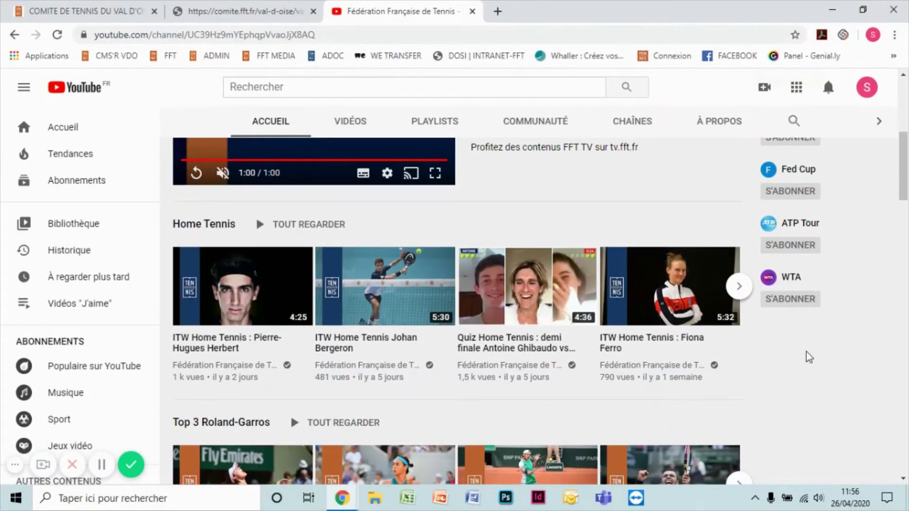
{"action": "scroll", "coordinate": [831, 376], "scroll_direction": "down", "scroll_amount": 2}
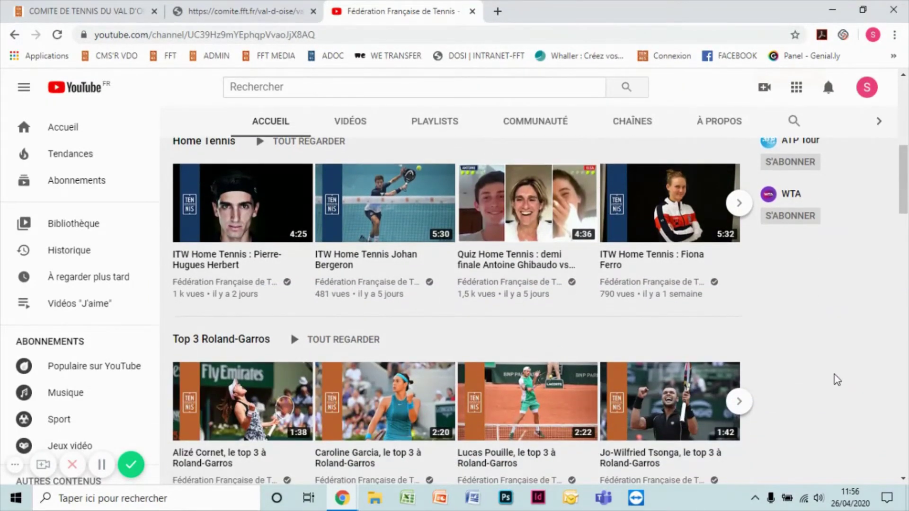
{"action": "scroll", "coordinate": [836, 381], "scroll_direction": "up", "scroll_amount": 3}
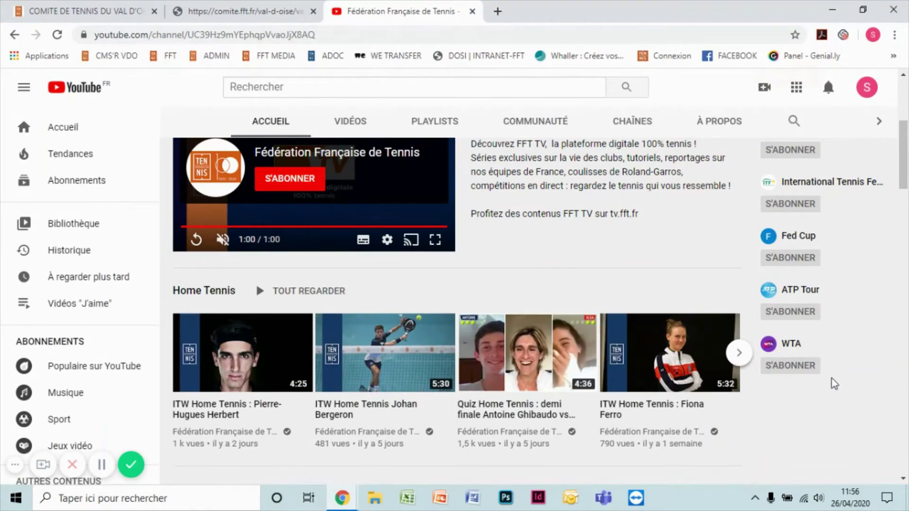
{"action": "scroll", "coordinate": [830, 380], "scroll_direction": "down", "scroll_amount": 2}
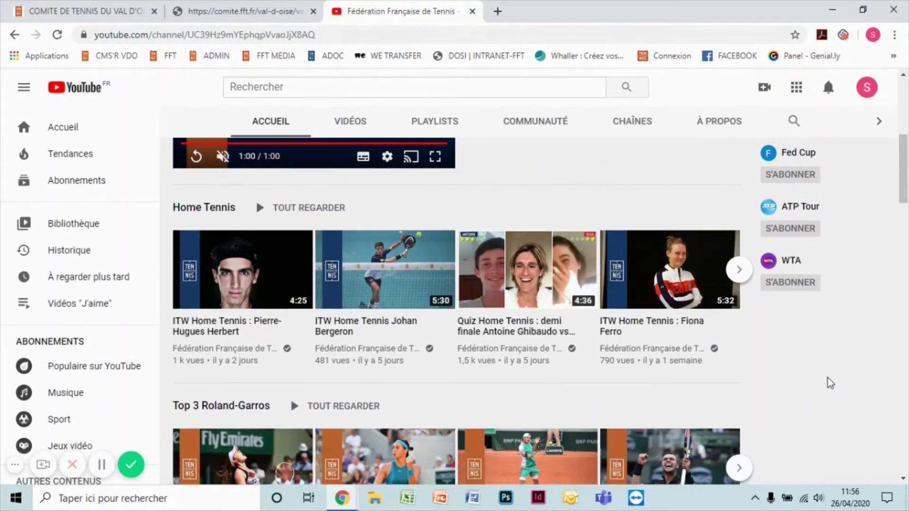
{"action": "scroll", "coordinate": [830, 385], "scroll_direction": "down", "scroll_amount": 3}
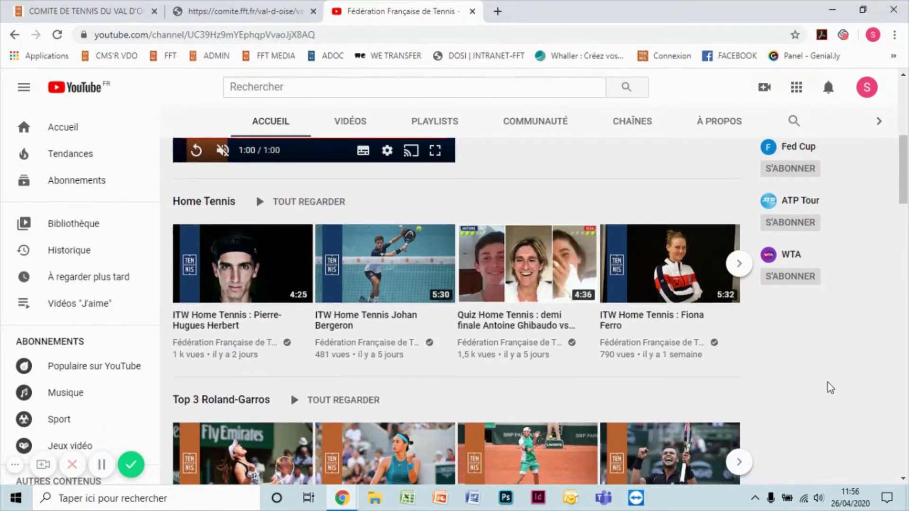
{"action": "scroll", "coordinate": [825, 374], "scroll_direction": "down", "scroll_amount": 3}
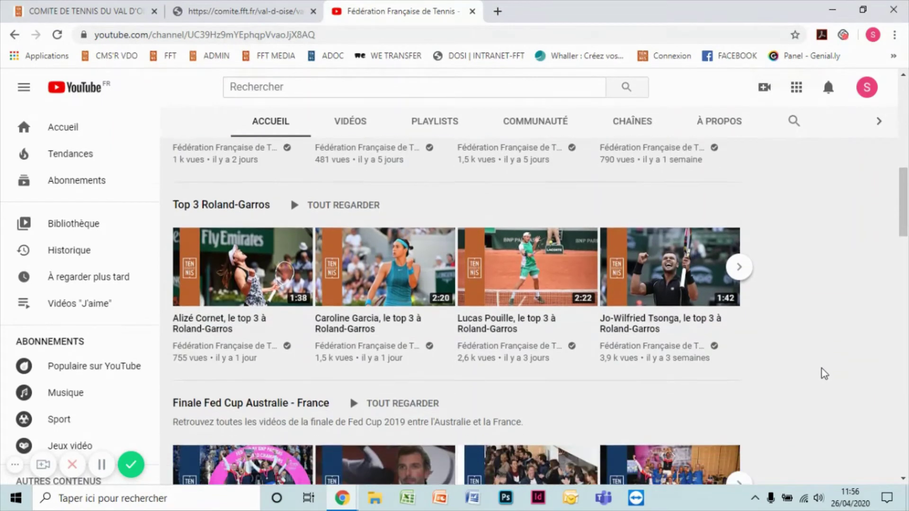
{"action": "scroll", "coordinate": [824, 374], "scroll_direction": "down", "scroll_amount": 1}
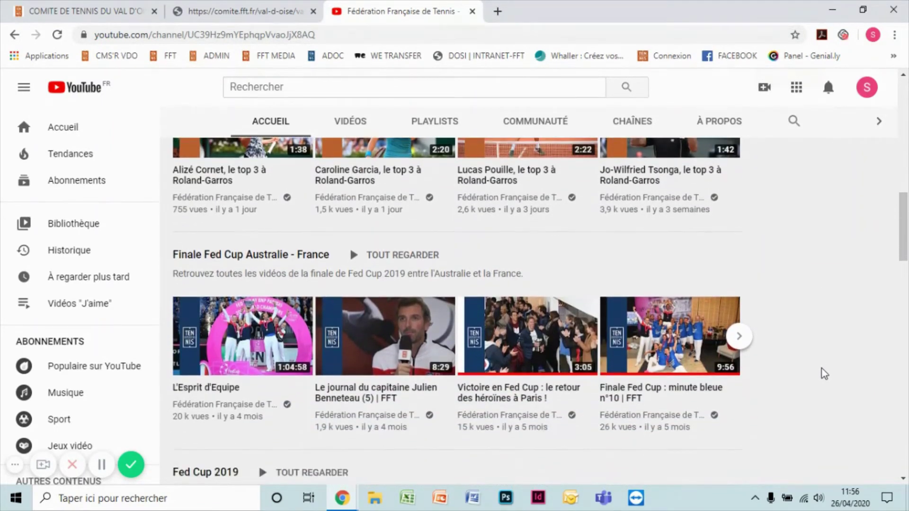
{"action": "scroll", "coordinate": [824, 374], "scroll_direction": "down", "scroll_amount": 4}
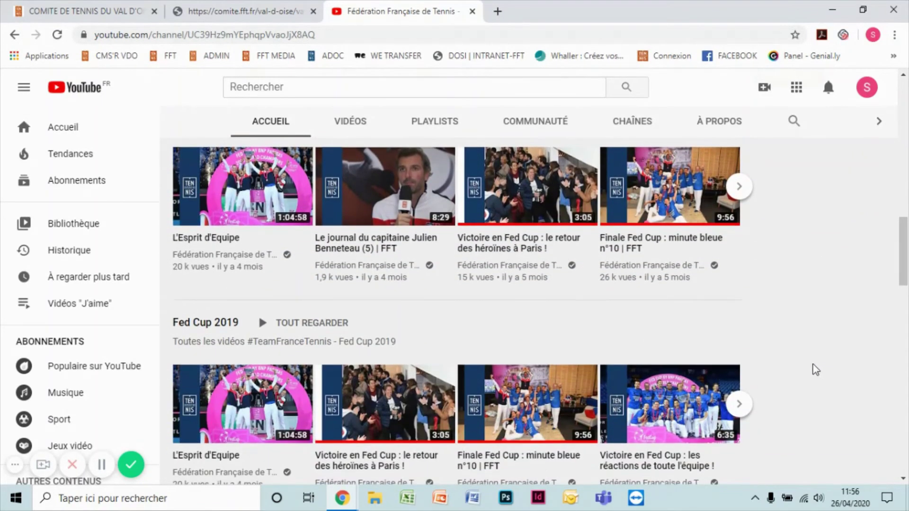
{"action": "scroll", "coordinate": [799, 363], "scroll_direction": "down", "scroll_amount": 5}
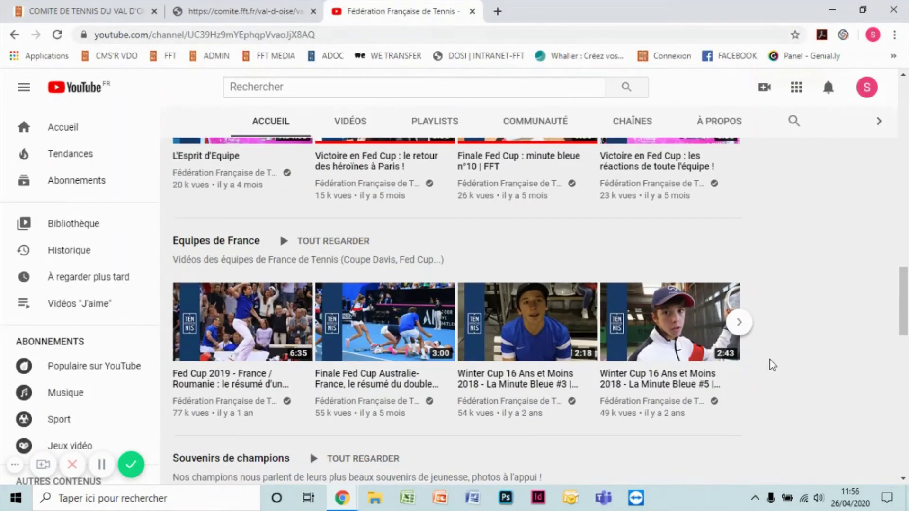
{"action": "scroll", "coordinate": [771, 369], "scroll_direction": "down", "scroll_amount": 4}
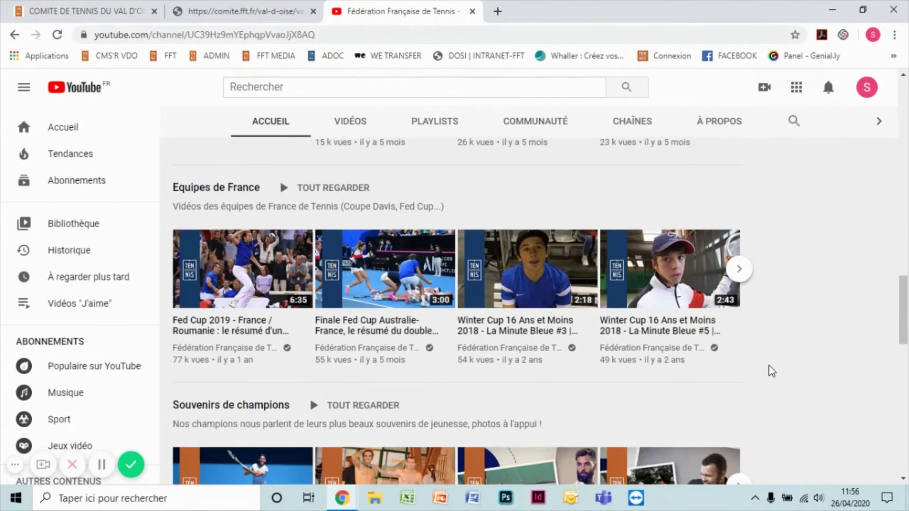
{"action": "scroll", "coordinate": [772, 372], "scroll_direction": "down", "scroll_amount": 11}
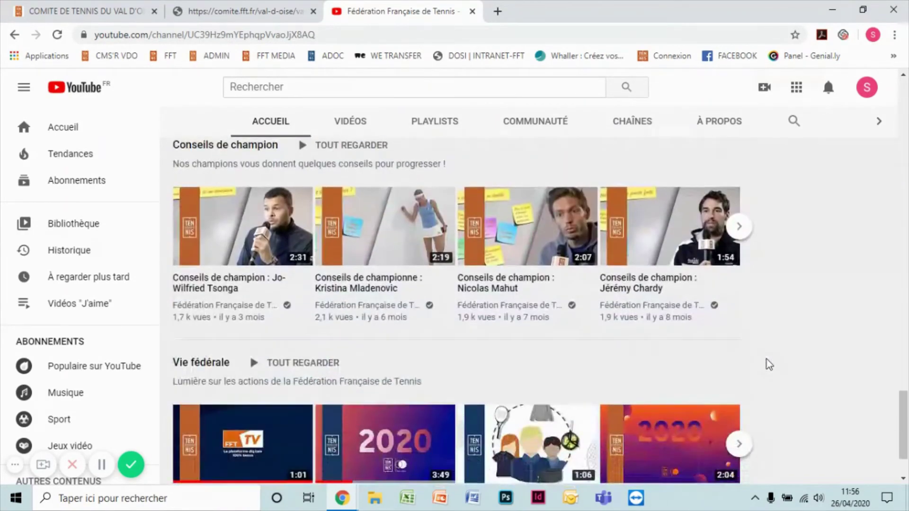
Open the video "FFT TV - la bande-annonce | FFT" from the Vie fédérale section and display its embed code through the sharing options
{"action": "scroll", "coordinate": [769, 365], "scroll_direction": "down", "scroll_amount": 2}
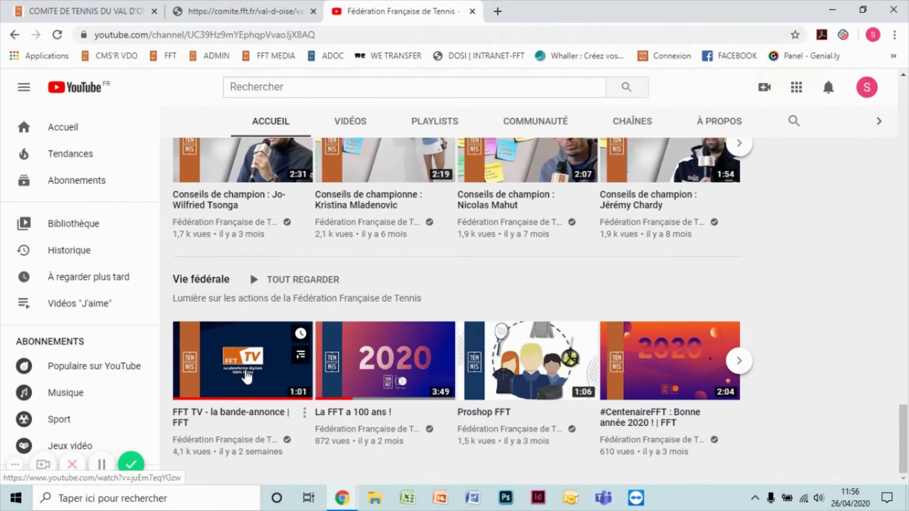
{"action": "left_click", "coordinate": [244, 376]}
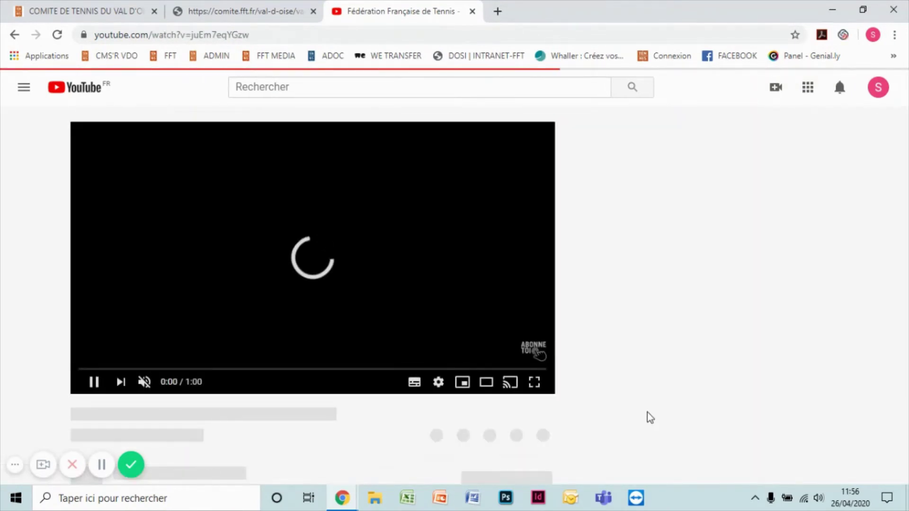
{"action": "scroll", "coordinate": [548, 376], "scroll_direction": "down", "scroll_amount": 2}
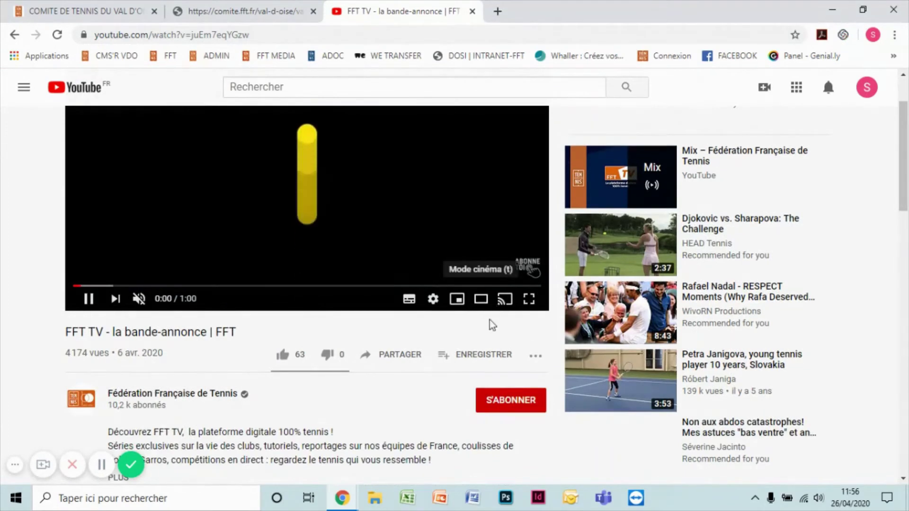
{"action": "scroll", "coordinate": [491, 321], "scroll_direction": "up", "scroll_amount": 1}
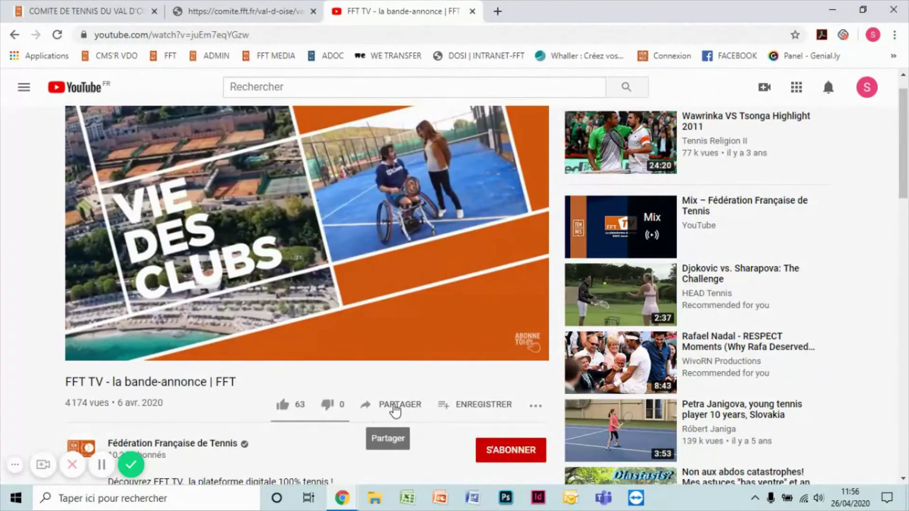
{"action": "left_click", "coordinate": [396, 408]}
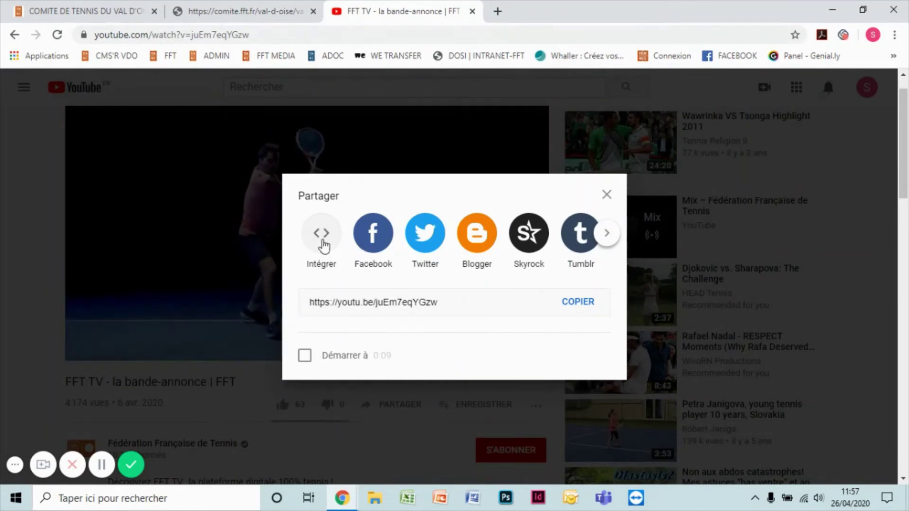
{"action": "left_click", "coordinate": [324, 244]}
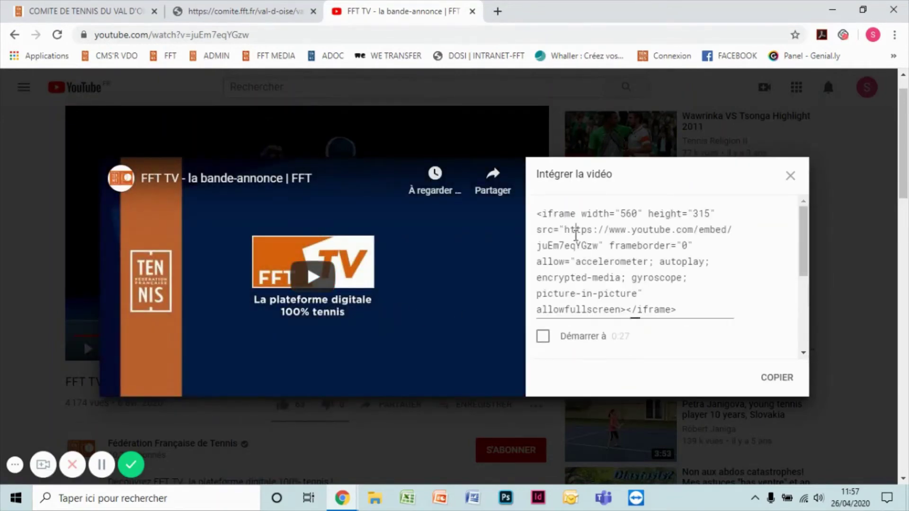
{"action": "left_click", "coordinate": [575, 218]}
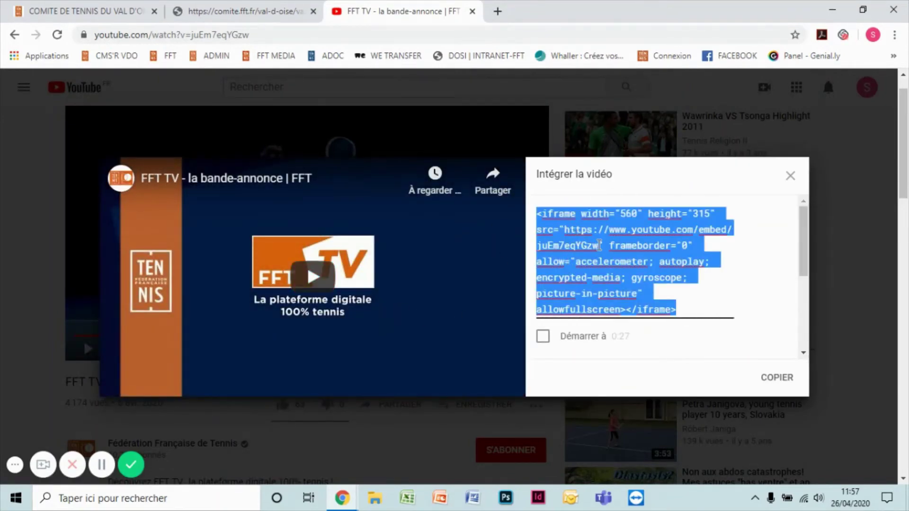
{"action": "left_click", "coordinate": [569, 212]}
{"action": "scroll", "coordinate": [619, 266], "scroll_direction": "down", "scroll_amount": 2}
{"action": "scroll", "coordinate": [620, 268], "scroll_direction": "up", "scroll_amount": 2}
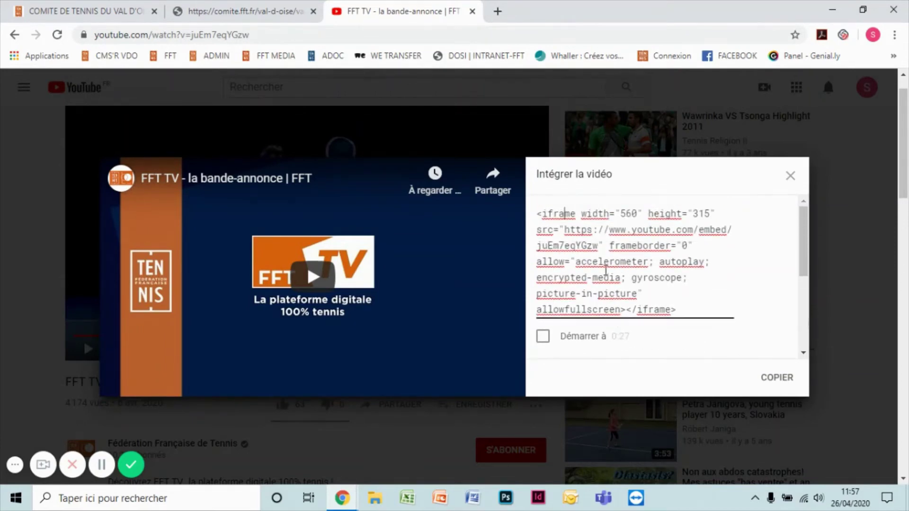
{"action": "left_click", "coordinate": [608, 279]}
{"action": "left_click", "coordinate": [592, 238]}
{"action": "left_click_drag", "start_coordinate": [565, 228], "coordinate": [599, 242]}
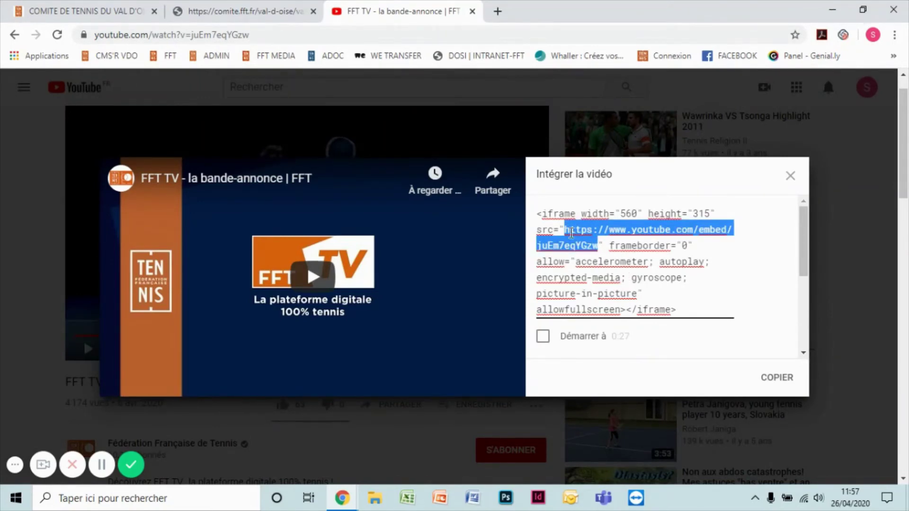
{"action": "right_click", "coordinate": [586, 241]}
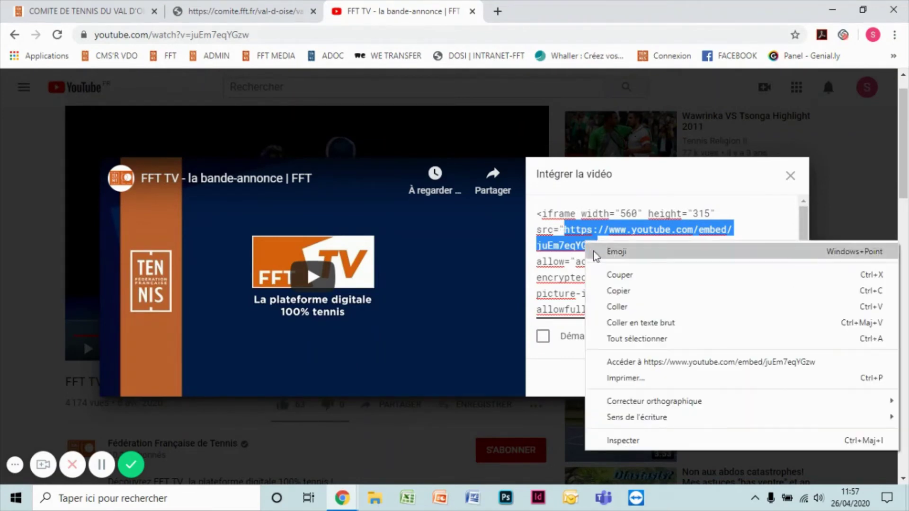
{"action": "left_click", "coordinate": [628, 292]}
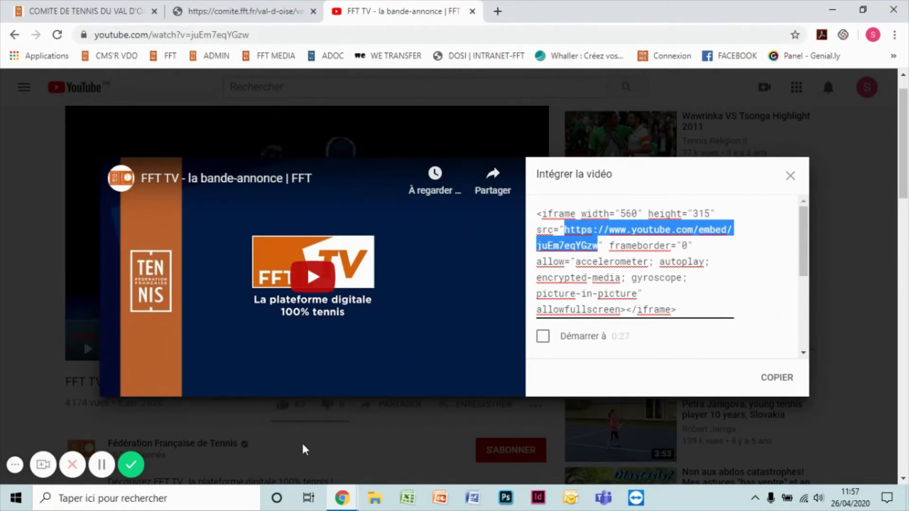
{"action": "left_click", "coordinate": [350, 497]}
{"action": "left_click", "coordinate": [376, 456]}
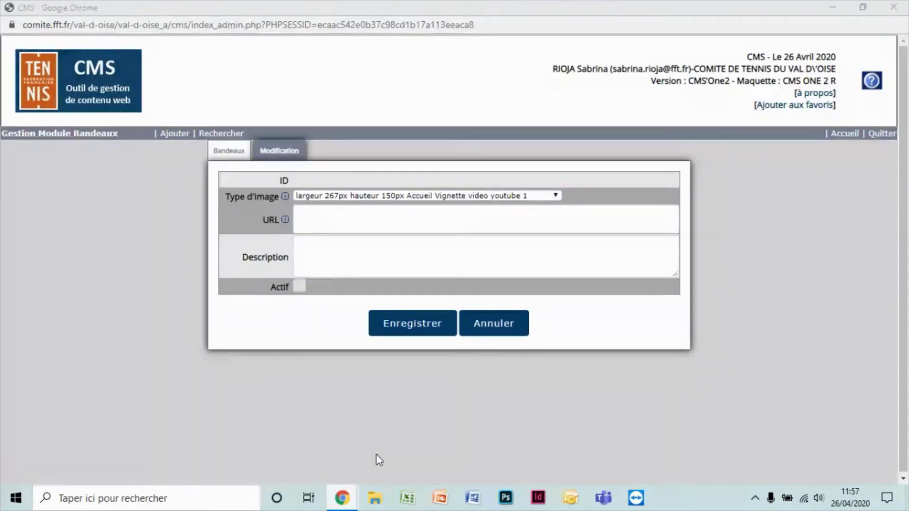
{"action": "left_click", "coordinate": [327, 220]}
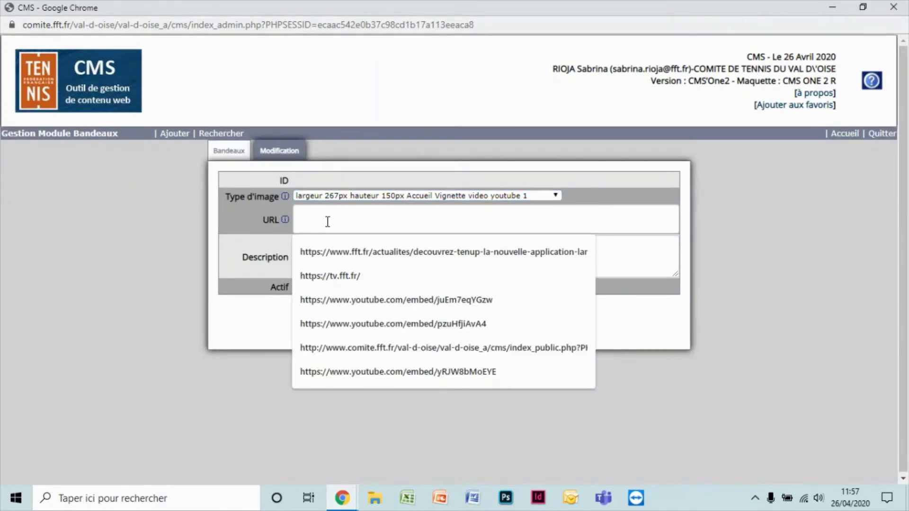
{"action": "key", "text": "ctrl+v"}
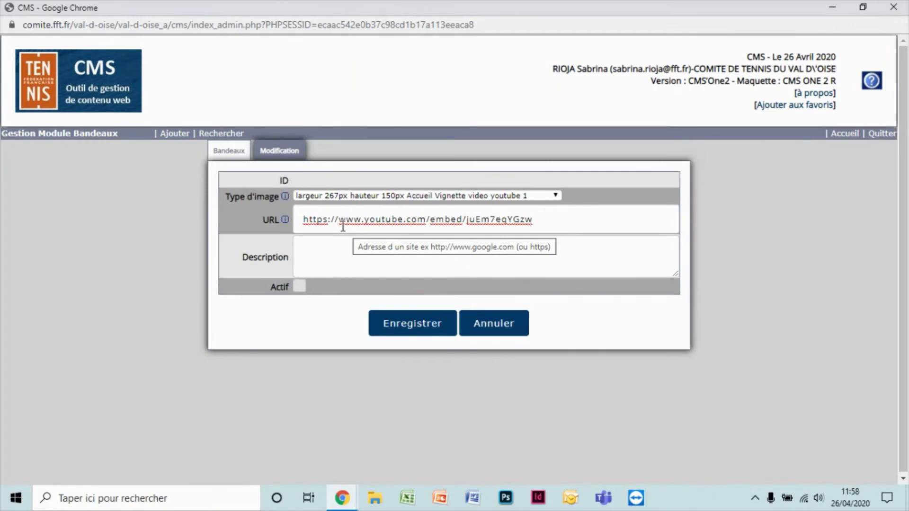
Mark the new video banner as active (Actif), save it and acknowledge the information message
{"action": "left_click", "coordinate": [299, 286]}
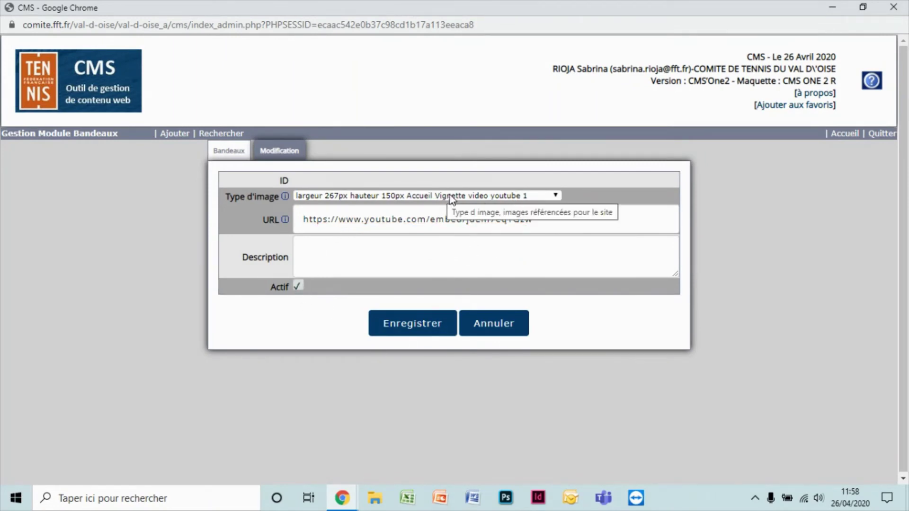
{"action": "left_click", "coordinate": [412, 333]}
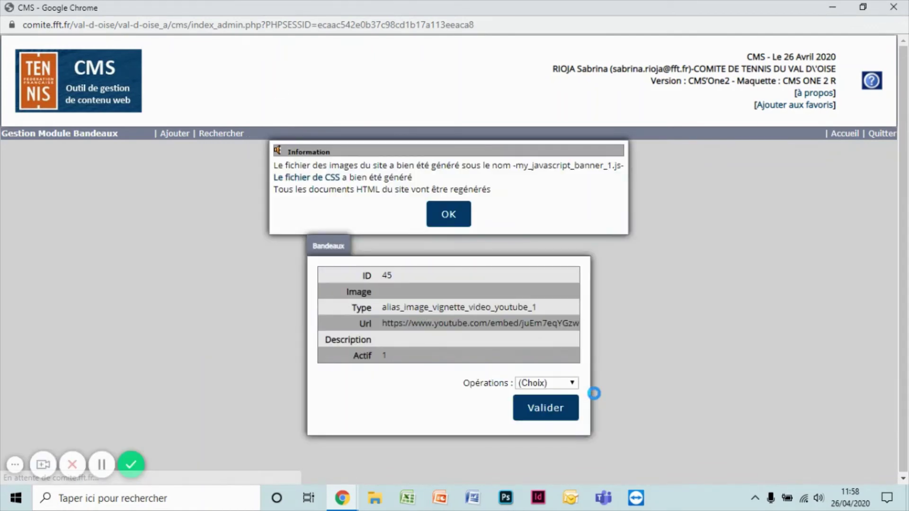
{"action": "left_click", "coordinate": [456, 213]}
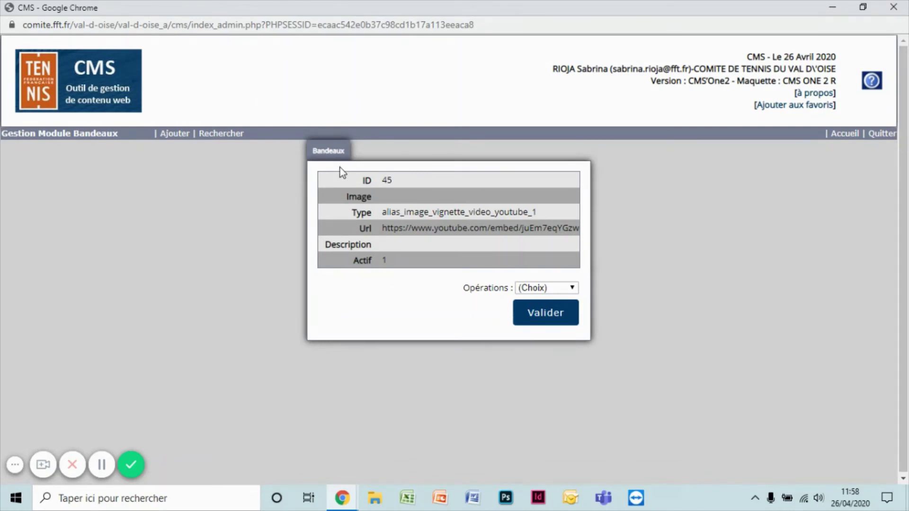
Return to the CMS home page and find the committee's site record through the Mon site module
{"action": "left_click", "coordinate": [840, 135]}
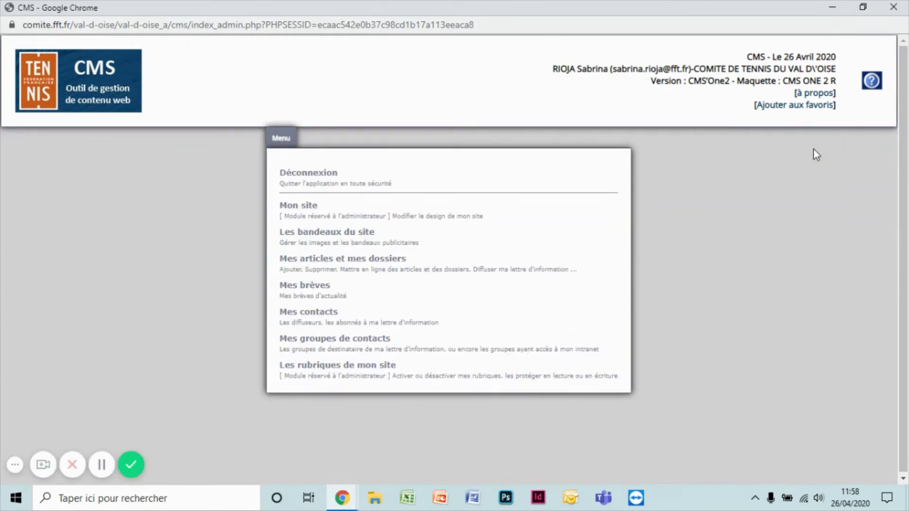
{"action": "left_click", "coordinate": [307, 214]}
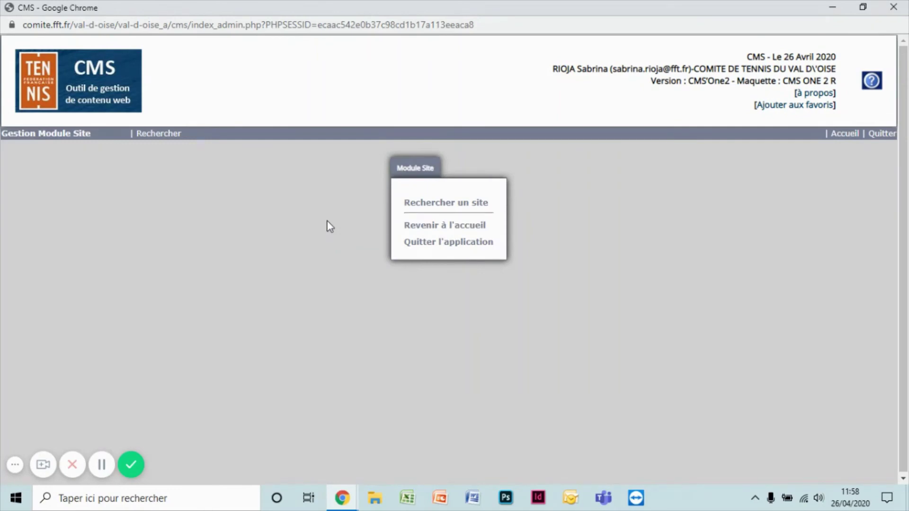
{"action": "left_click", "coordinate": [442, 207]}
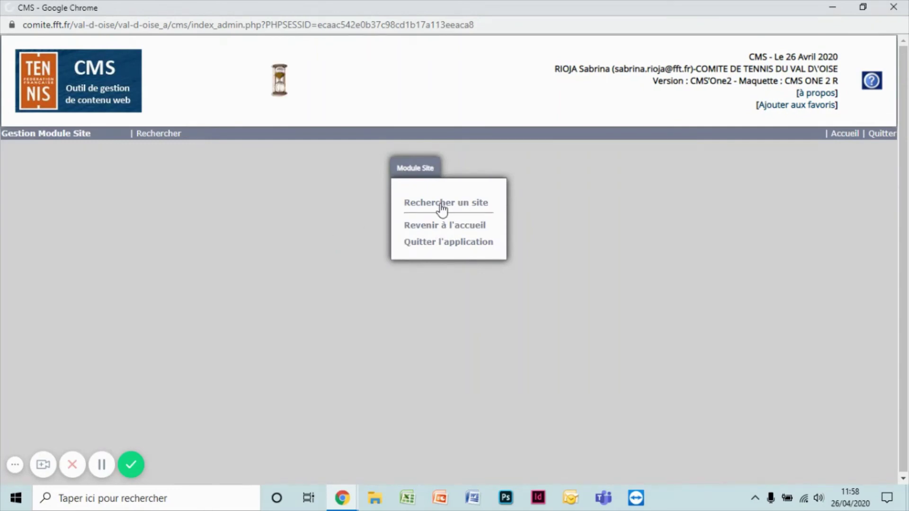
Republish the site with the RePublier operation and acknowledge the information message
{"action": "left_click", "coordinate": [449, 351]}
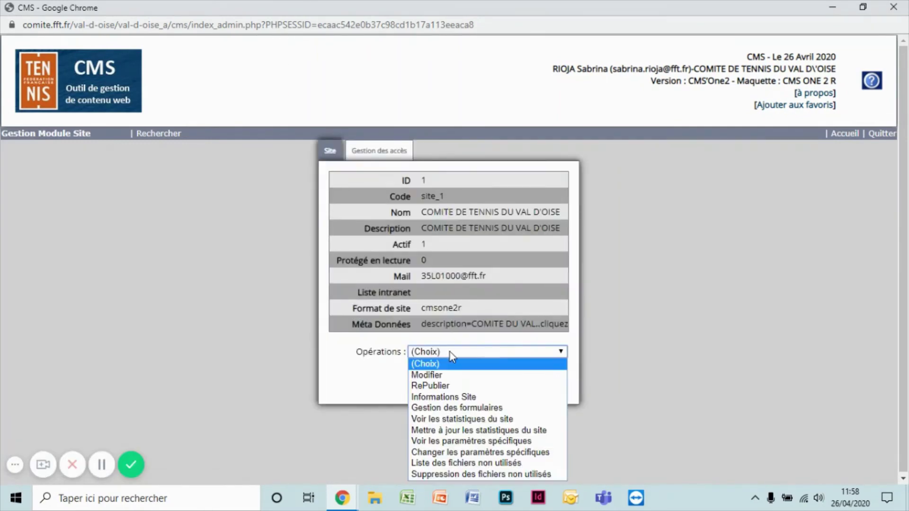
{"action": "left_click", "coordinate": [466, 386]}
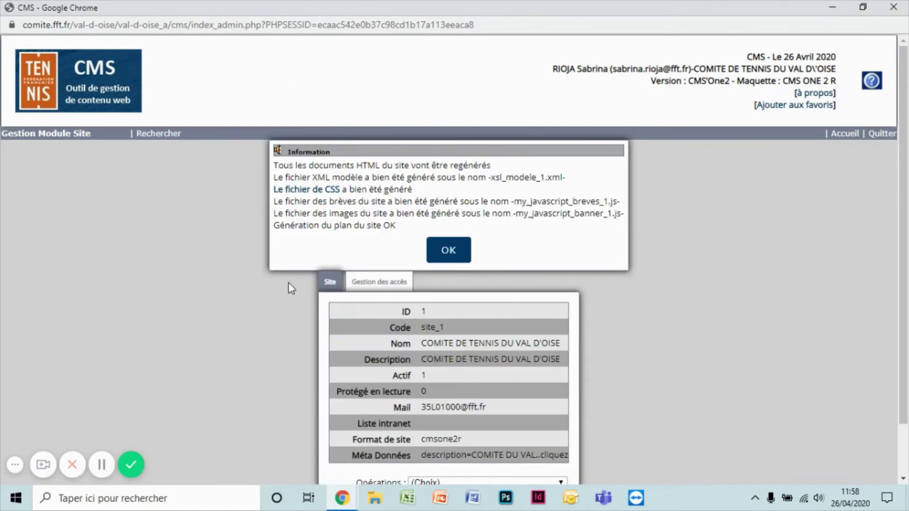
{"action": "scroll", "coordinate": [283, 281], "scroll_direction": "down", "scroll_amount": 1}
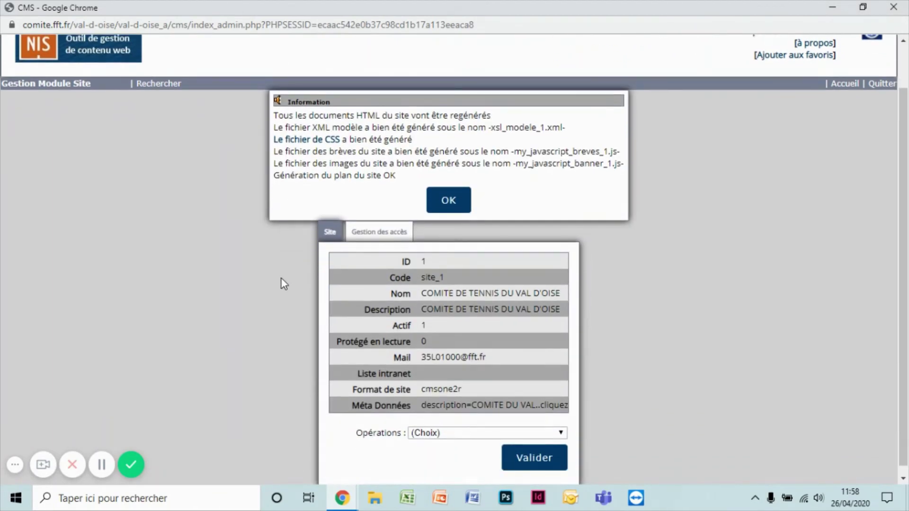
{"action": "left_click", "coordinate": [448, 200]}
{"action": "left_click", "coordinate": [536, 382]}
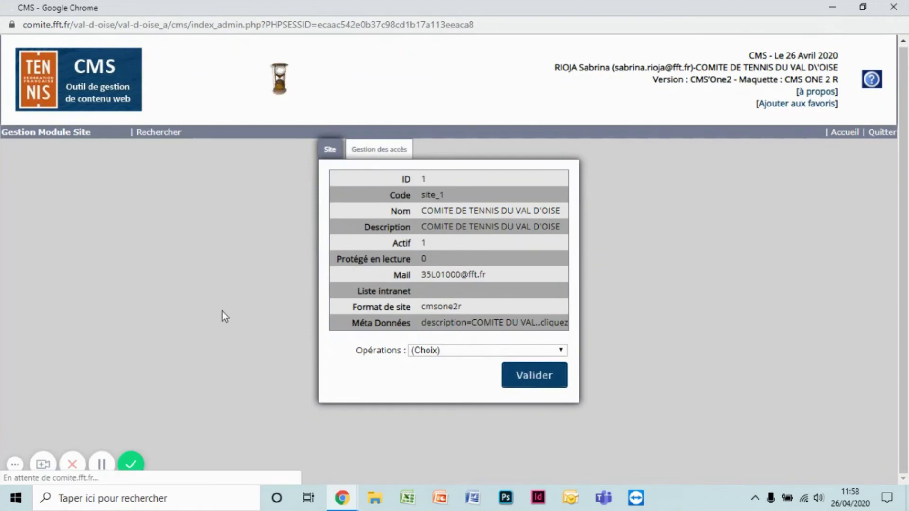
Switch to the browser window with the committee's public home page and reload it to check the Youtube block
{"action": "mouse_move", "coordinate": [343, 497]}
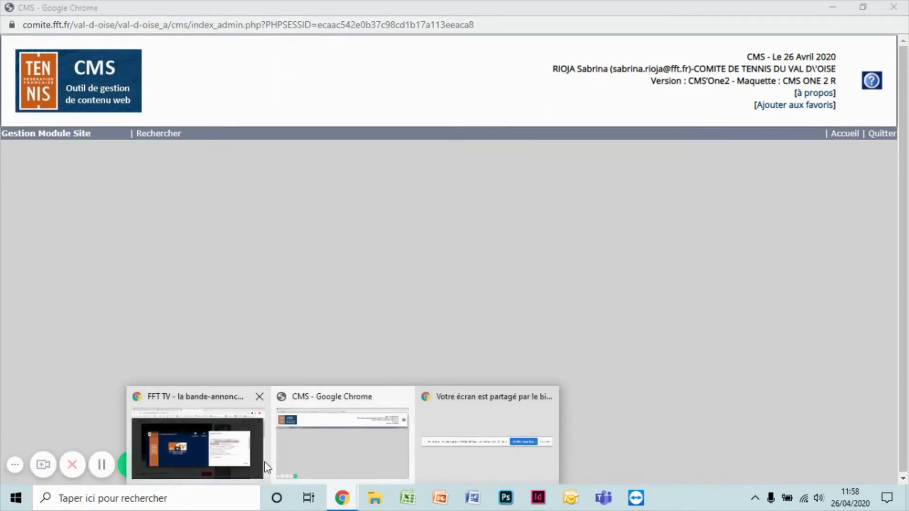
{"action": "left_click", "coordinate": [250, 459]}
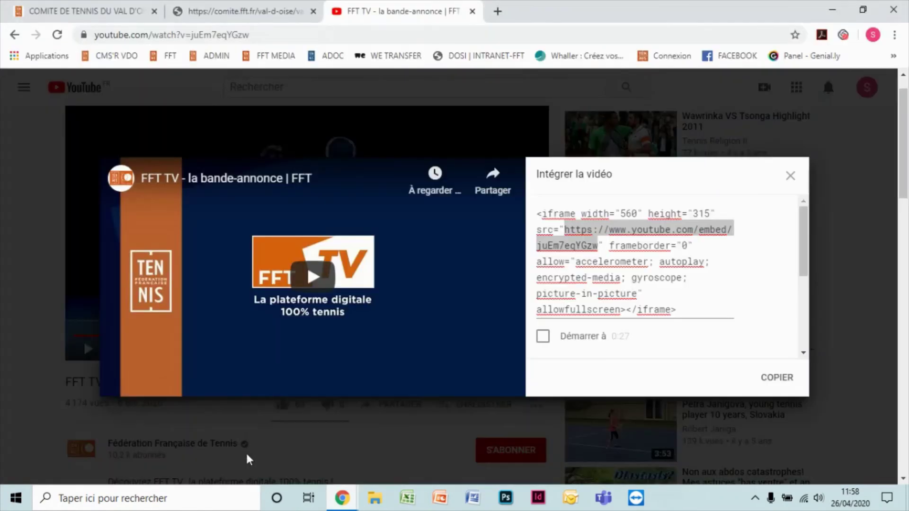
{"action": "left_click", "coordinate": [62, 11]}
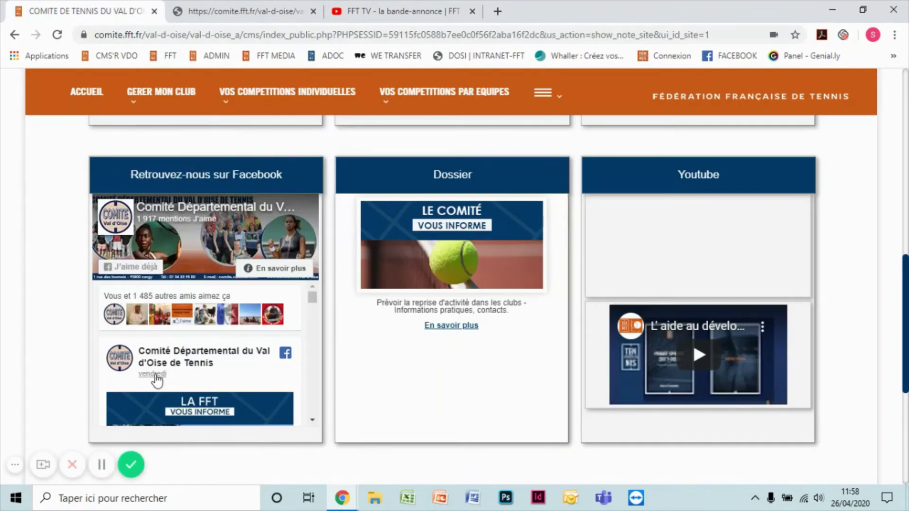
{"action": "left_click", "coordinate": [57, 35]}
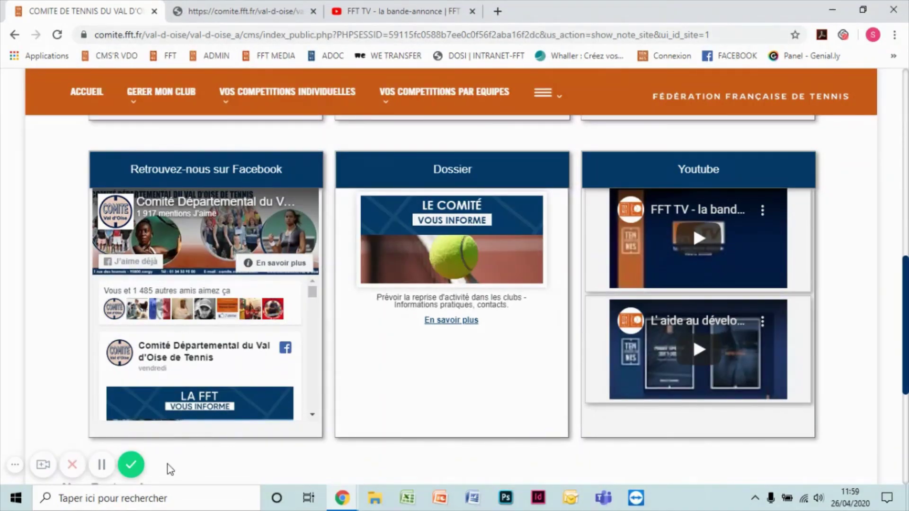
{"action": "left_click", "coordinate": [15, 465]}
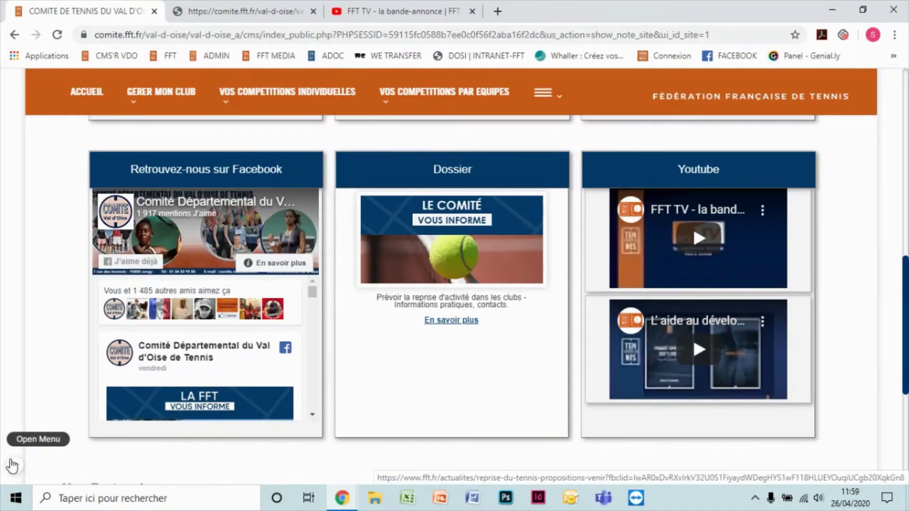